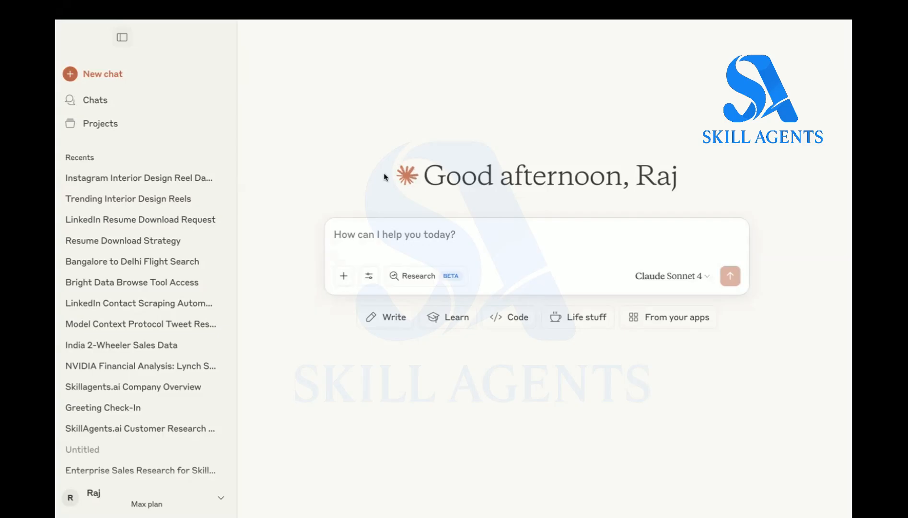
# - Examine the search tools and connected MCP servers available to a new chat
pyautogui.click(369, 276)
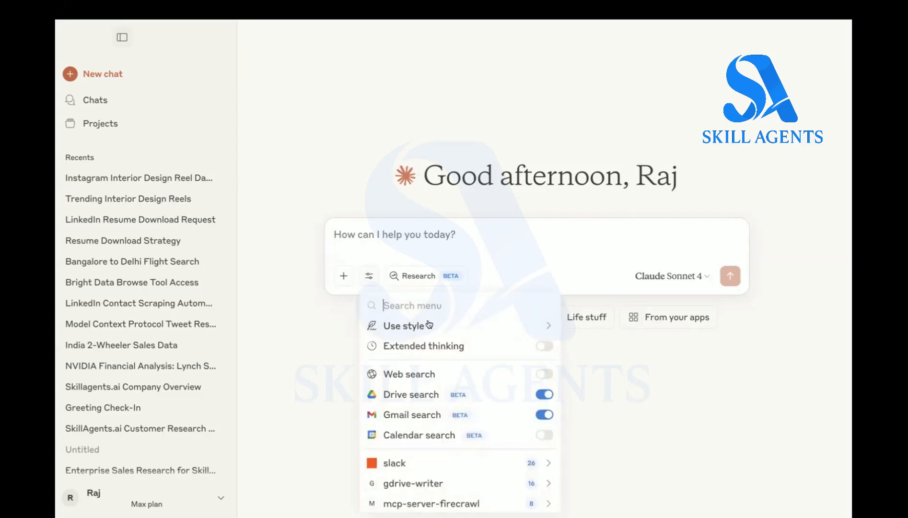
pyautogui.scroll(-1, 431, 338)
pyautogui.scroll(1, 431, 338)
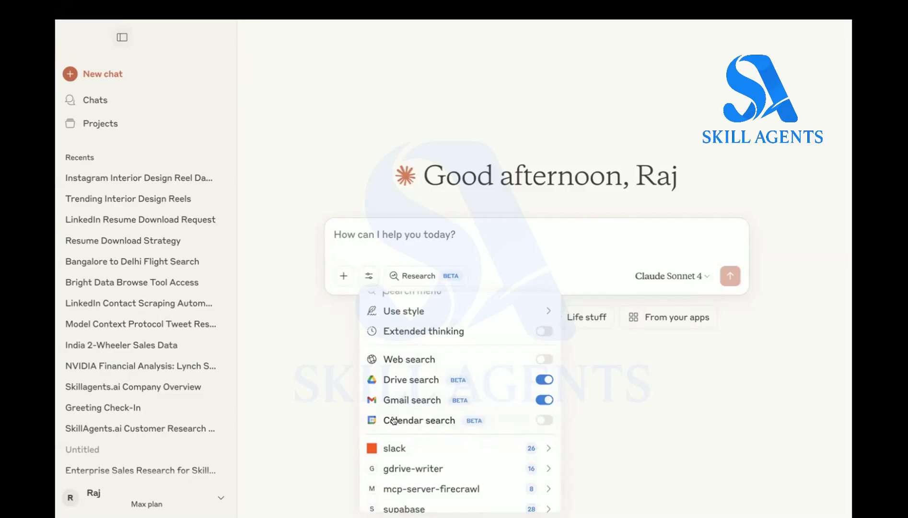
pyautogui.scroll(-3, 397, 413)
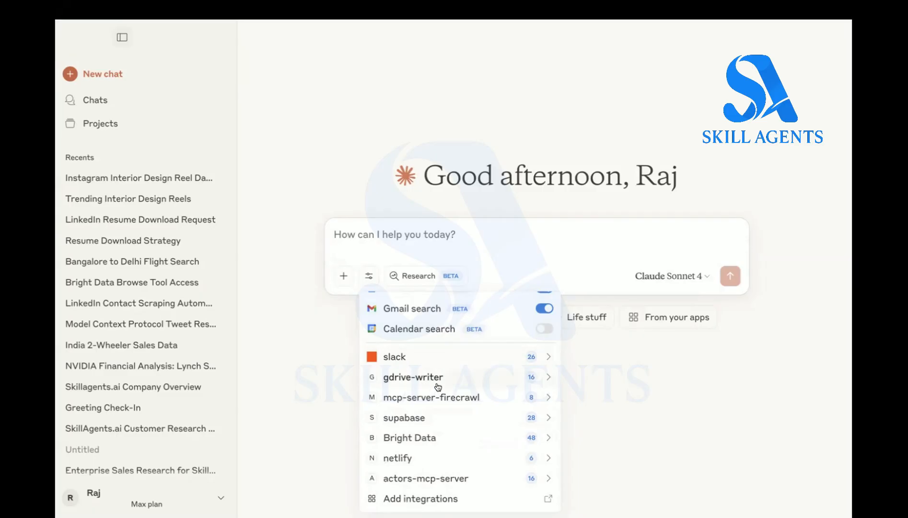
pyautogui.scroll(2, 427, 337)
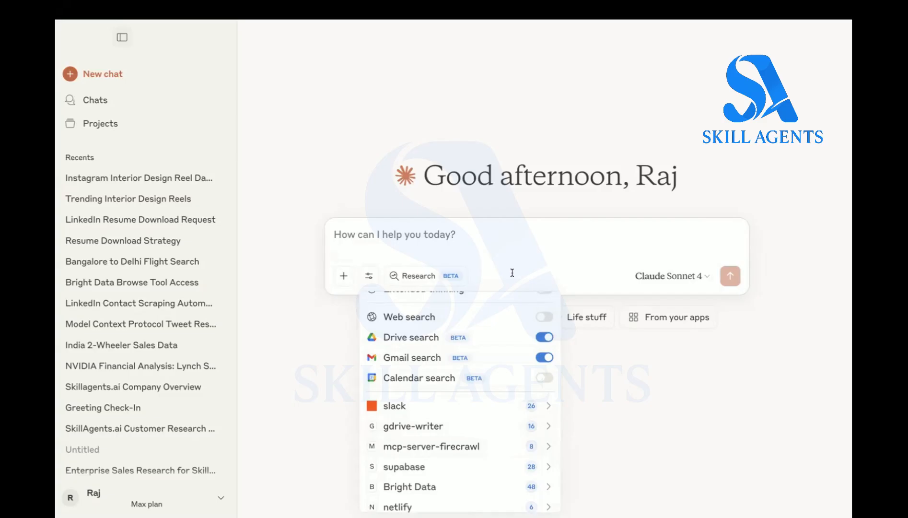
pyautogui.scroll(-1, 422, 402)
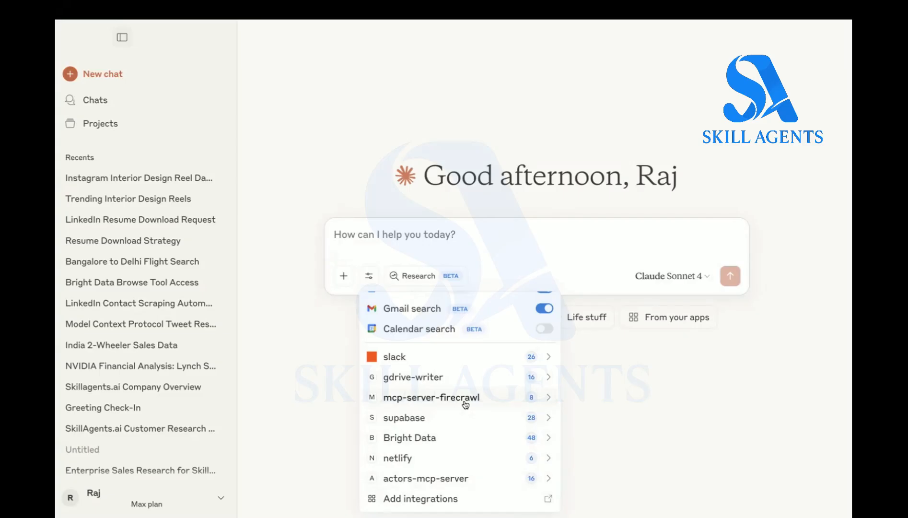
pyautogui.click(460, 238)
# - Open the Integrations section of the account settings
pyautogui.moveTo(156, 498)
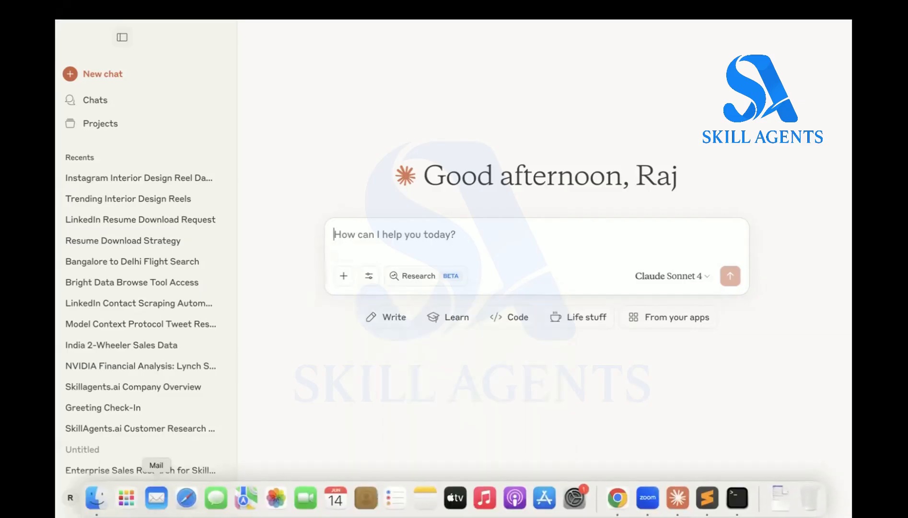
pyautogui.scroll(-5, 172, 450)
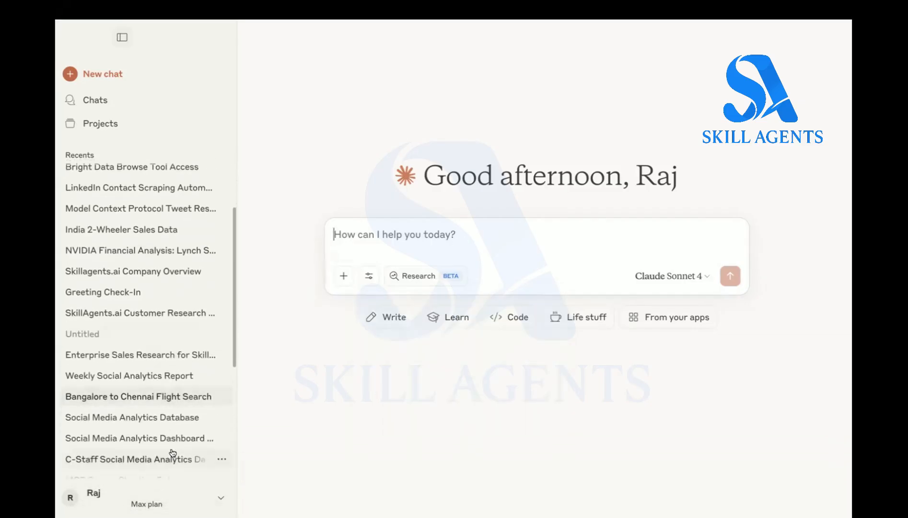
pyautogui.scroll(2, 173, 452)
pyautogui.click(220, 497)
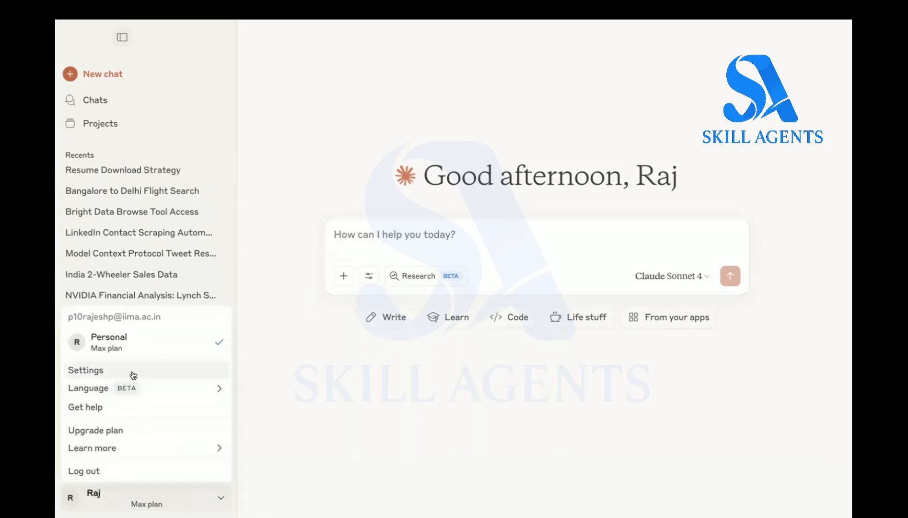
pyautogui.click(126, 373)
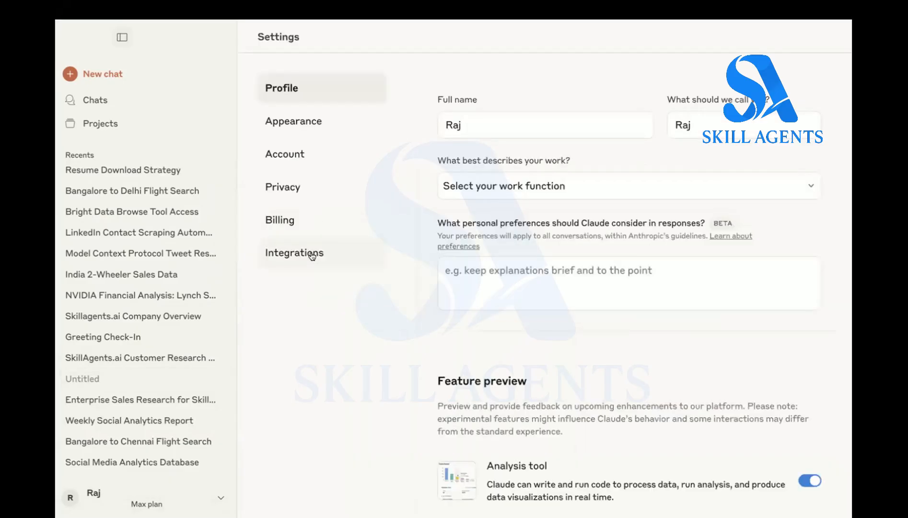
pyautogui.click(312, 257)
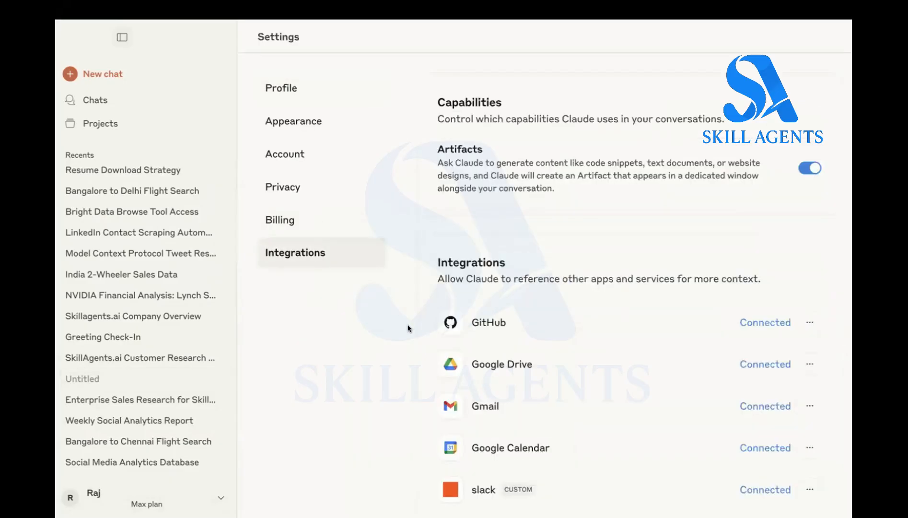
# - Review the configured integrations and open the form for adding a new one
pyautogui.scroll(-4, 407, 326)
pyautogui.scroll(-3, 407, 329)
pyautogui.scroll(3, 407, 326)
pyautogui.scroll(-3, 407, 326)
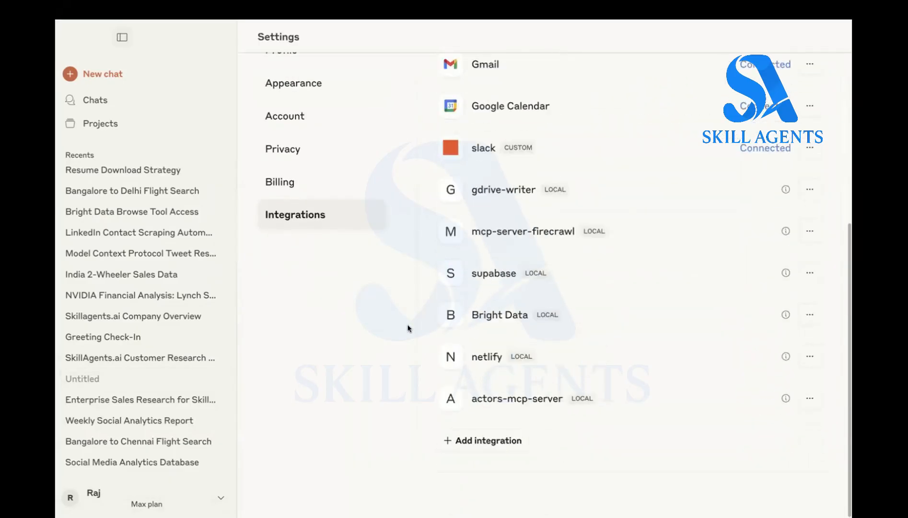
pyautogui.click(481, 444)
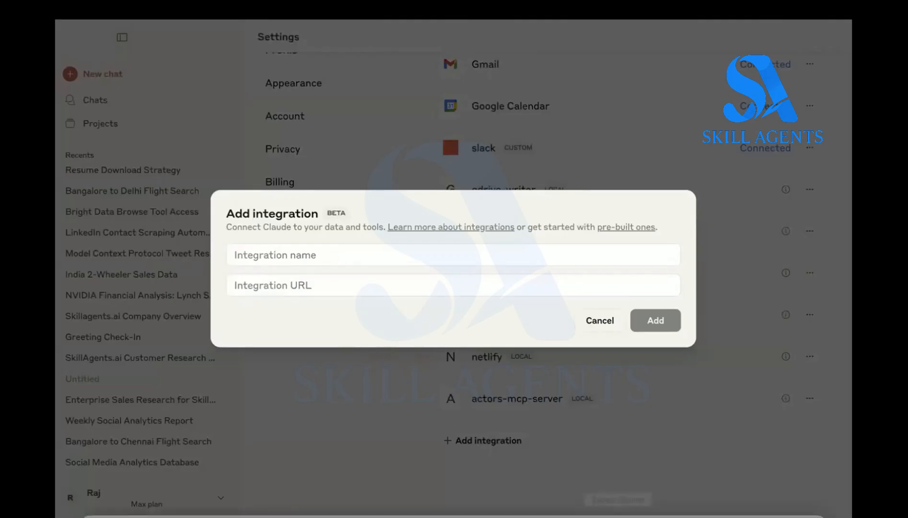
# - Switch to Chrome, search Google for "zapier mcp server" and open the Zapier MCP app from its product page
pyautogui.click(618, 494)
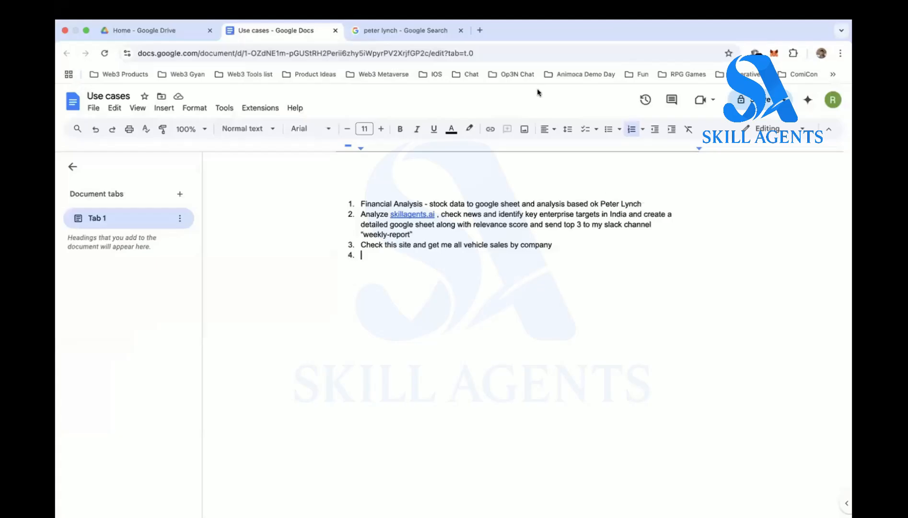
pyautogui.click(432, 30)
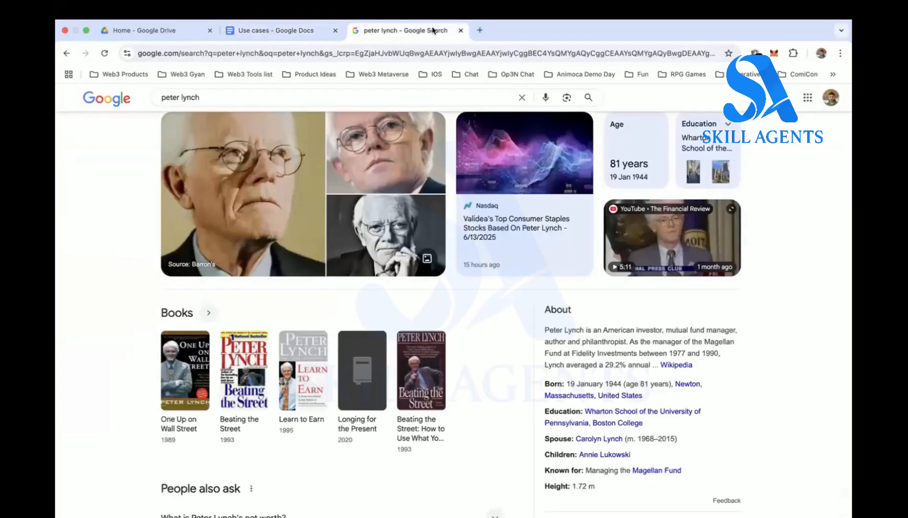
pyautogui.click(445, 51)
pyautogui.write('zapier mcp ser')
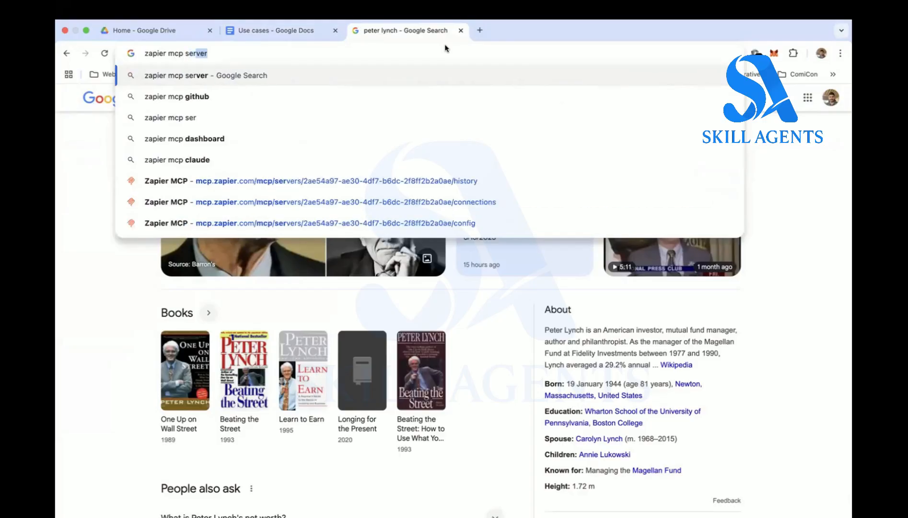
pyautogui.press('Return')
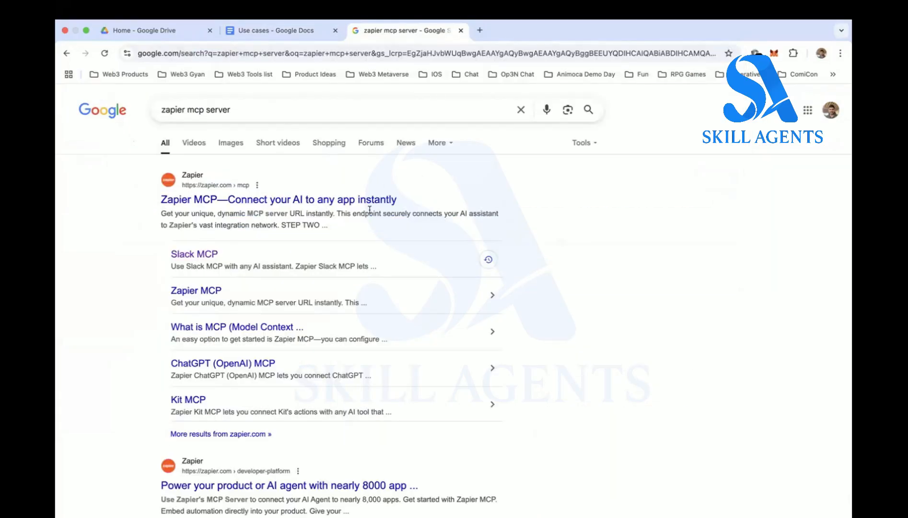
pyautogui.click(331, 204)
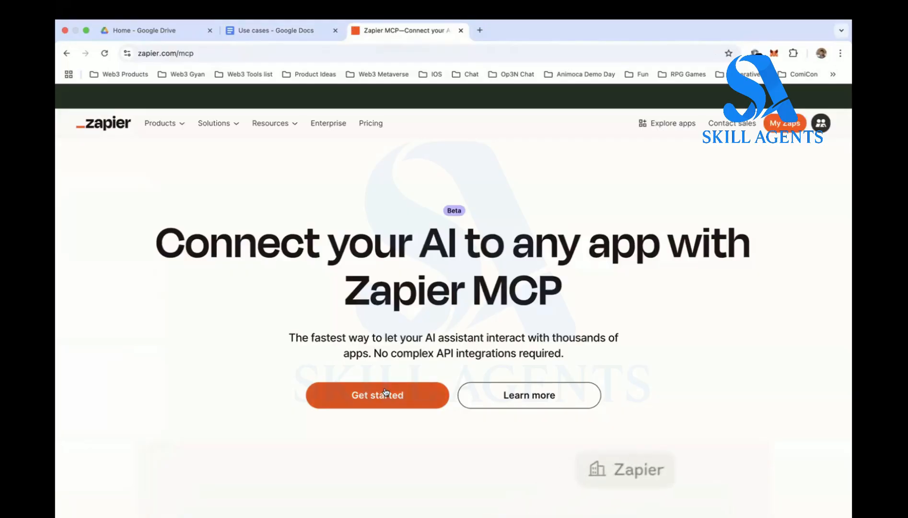
pyautogui.click(381, 394)
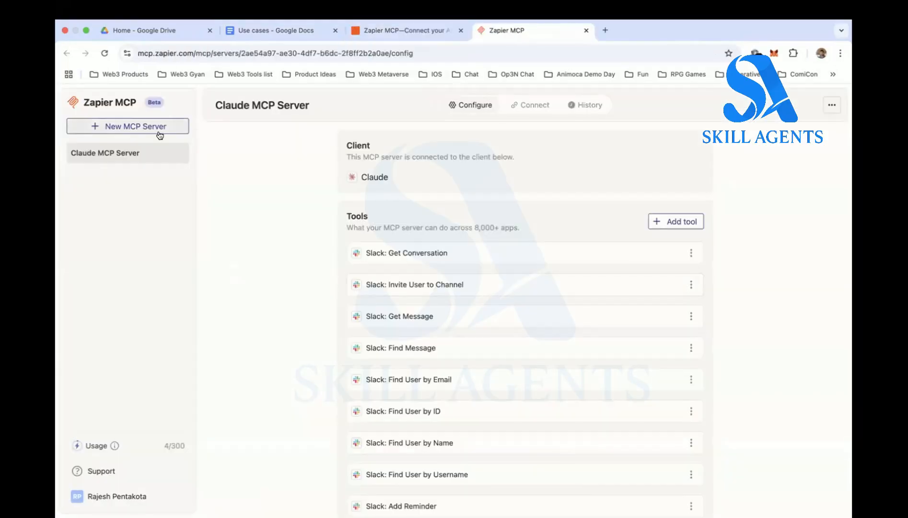
pyautogui.click(160, 135)
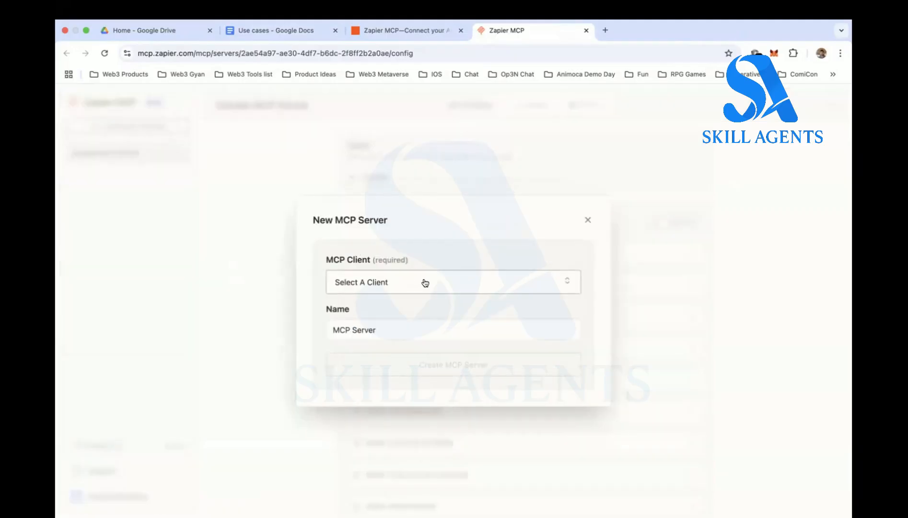
pyautogui.click(424, 283)
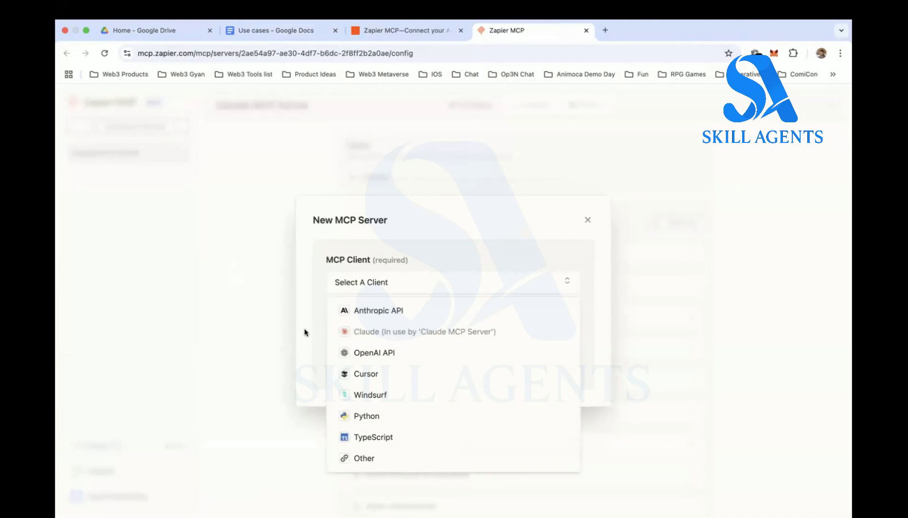
pyautogui.click(237, 291)
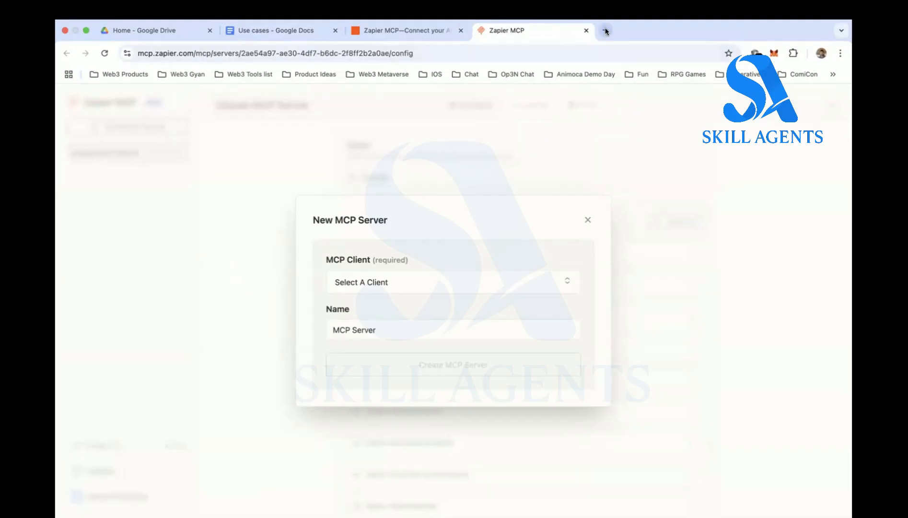
# - Open the Zapier MCP servers page in a new incognito window
pyautogui.click(293, 53)
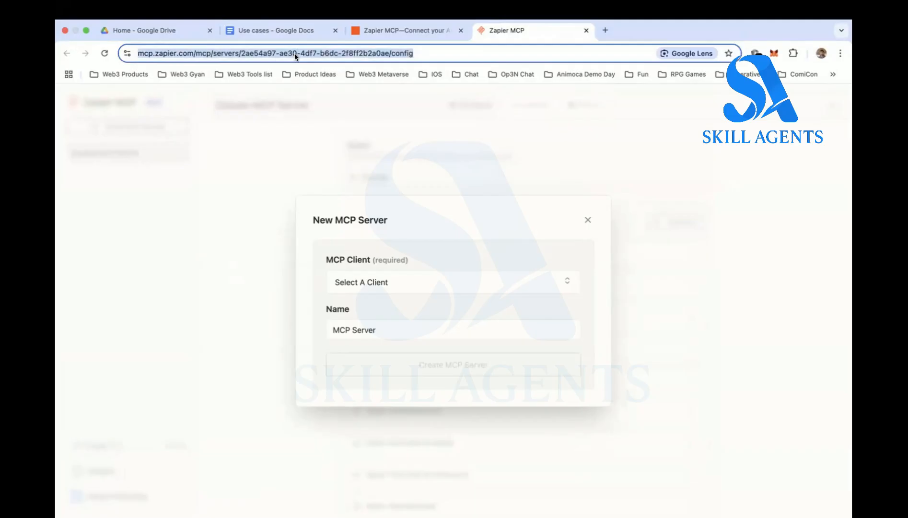
pyautogui.click(126, 9)
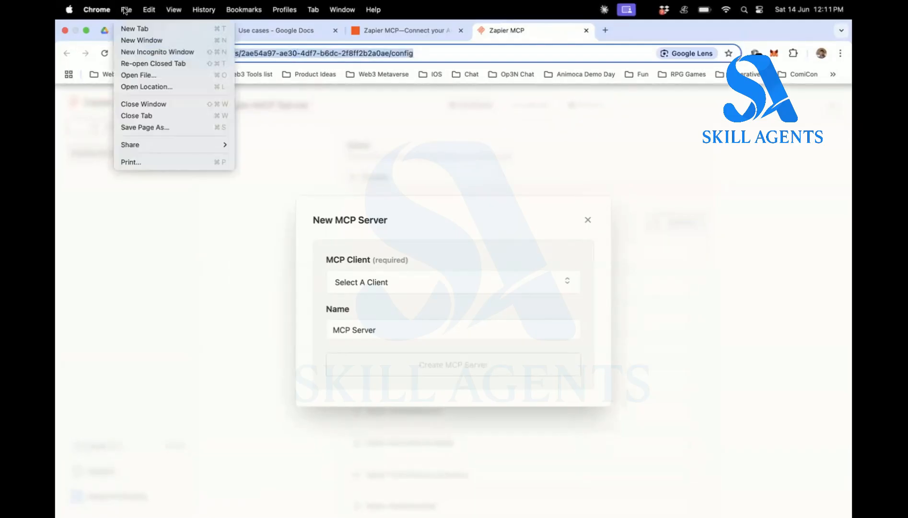
pyautogui.click(141, 47)
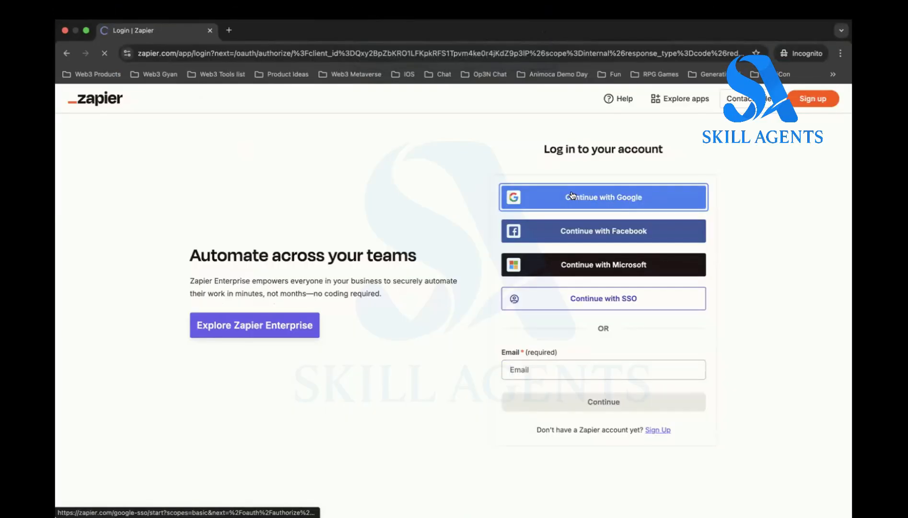
pyautogui.click(572, 194)
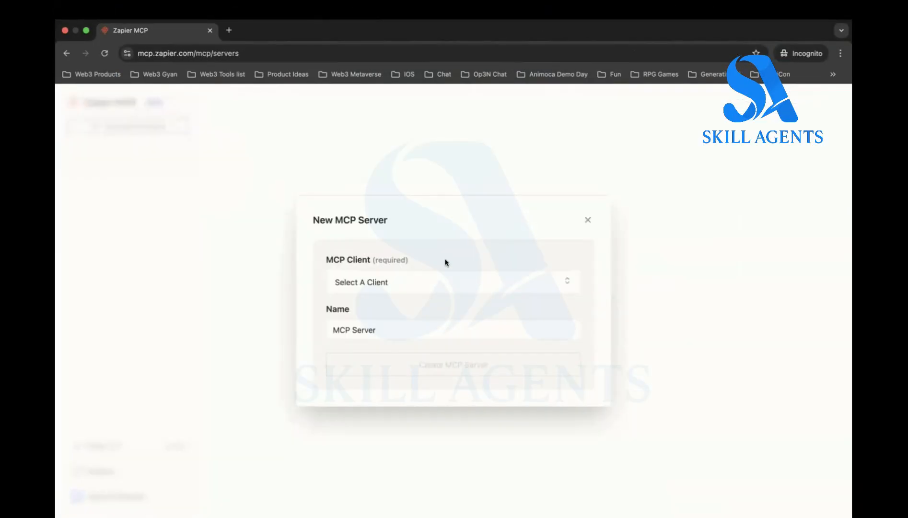
# - Create an MCP server named Claude MCP Server with Claude as its client
pyautogui.click(485, 276)
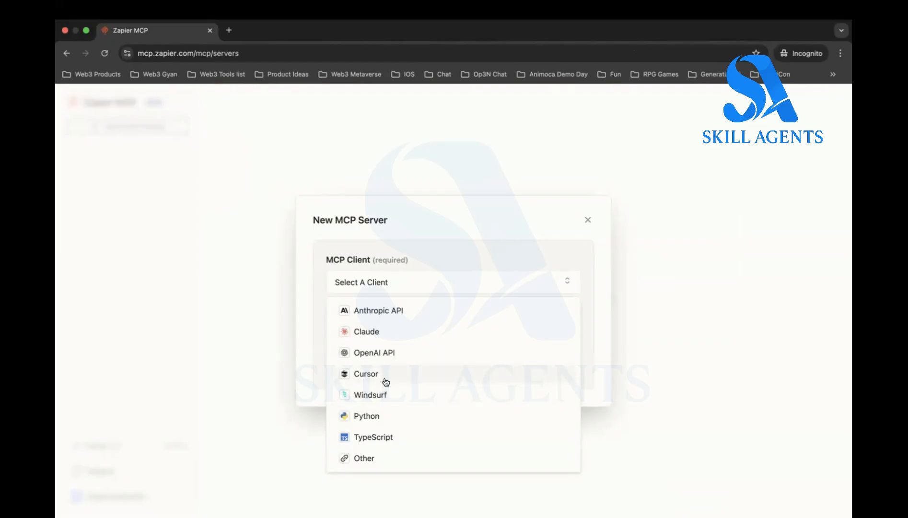
pyautogui.click(375, 331)
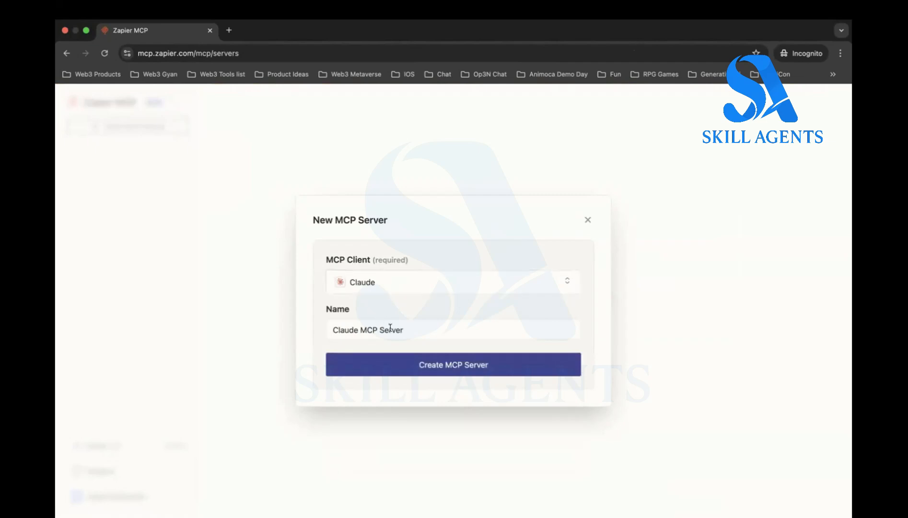
pyautogui.click(395, 329)
pyautogui.click(411, 372)
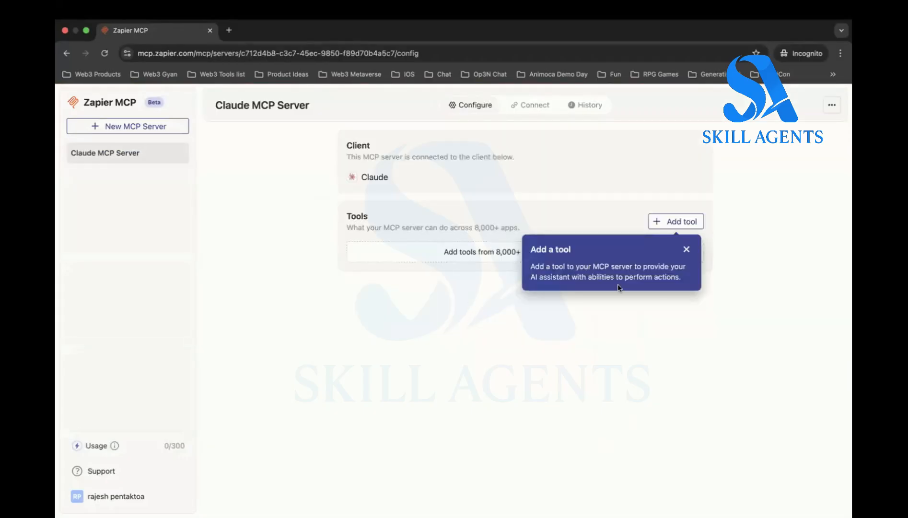
# - Search the apps that can be added to the server for "sla" and open the Slack tools
pyautogui.click(684, 250)
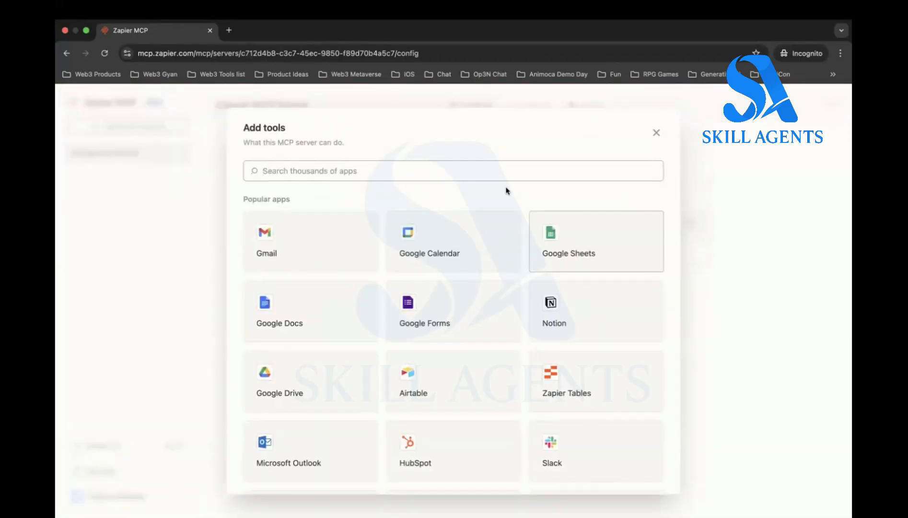
pyautogui.click(656, 133)
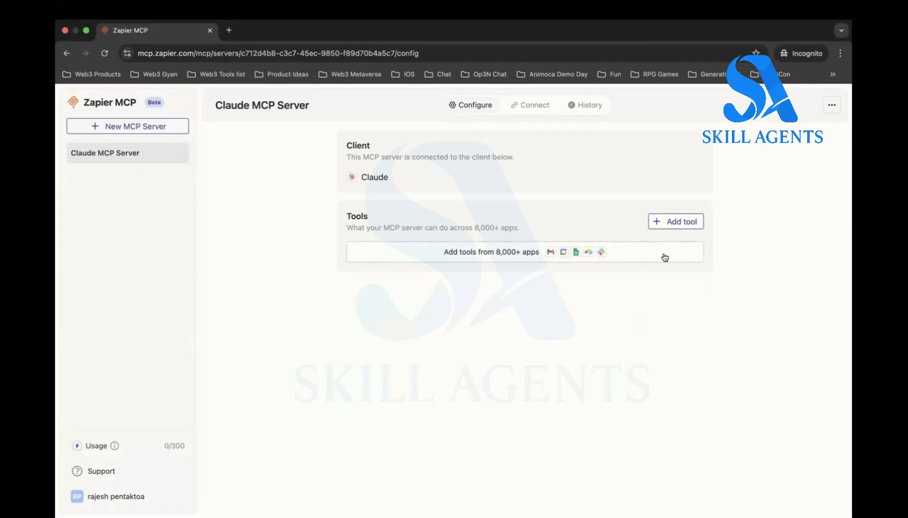
pyautogui.click(675, 220)
pyautogui.scroll(-5, 556, 304)
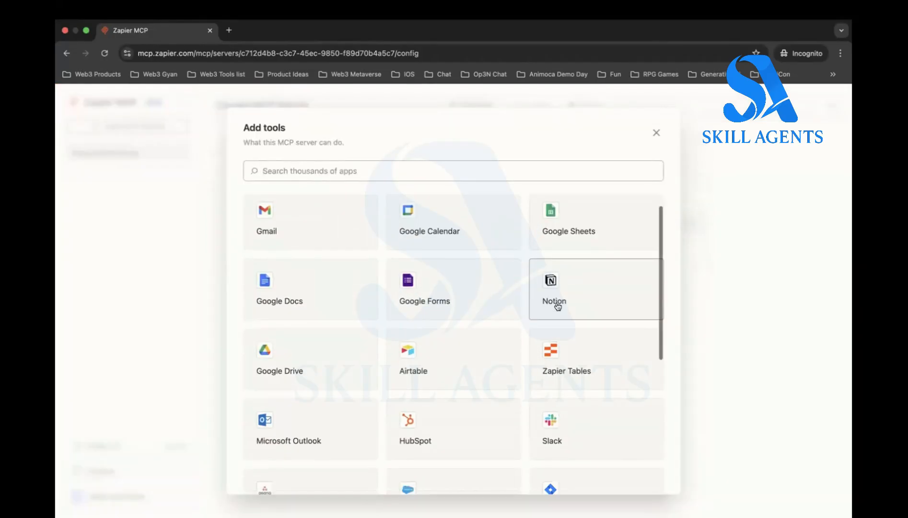
pyautogui.scroll(-3, 556, 307)
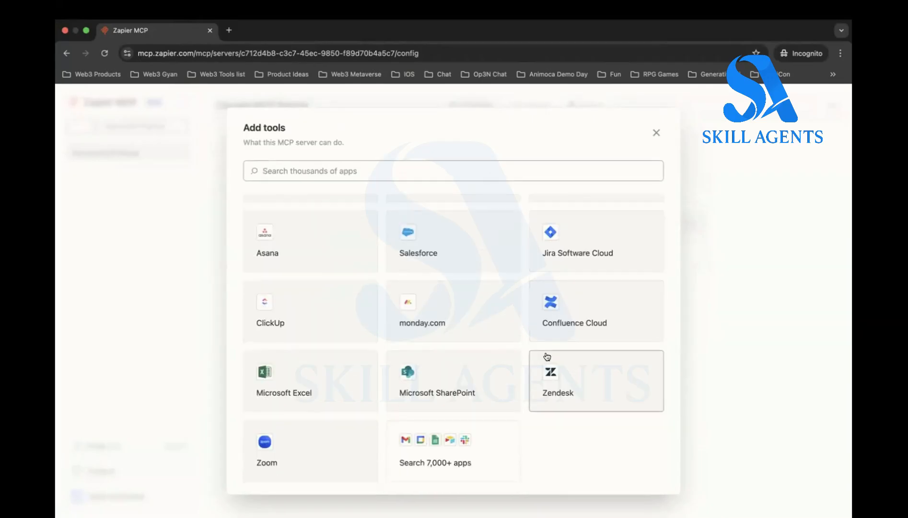
pyautogui.scroll(4, 547, 355)
pyautogui.scroll(3, 546, 356)
pyautogui.write('sla')
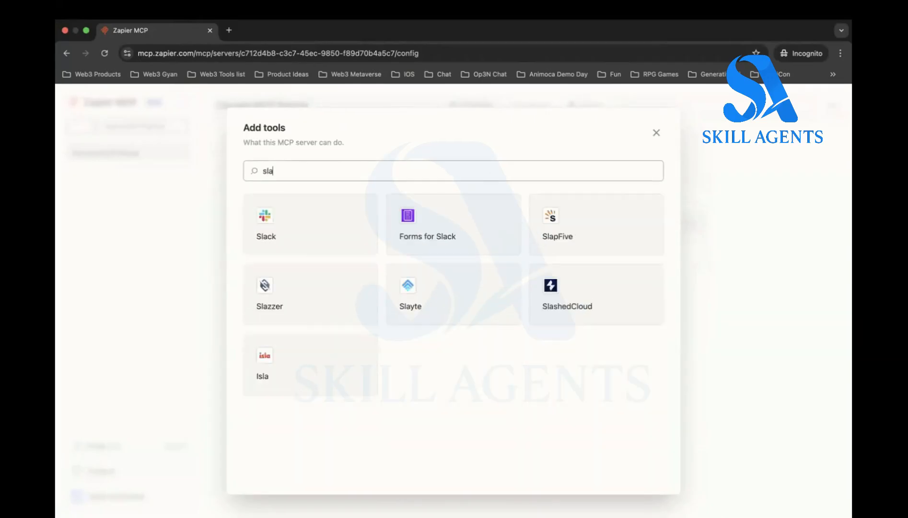
pyautogui.click(331, 246)
# - Browse the Slack tools for finding data and taking action, and open the Slack workspace sign-in page
pyautogui.click(285, 192)
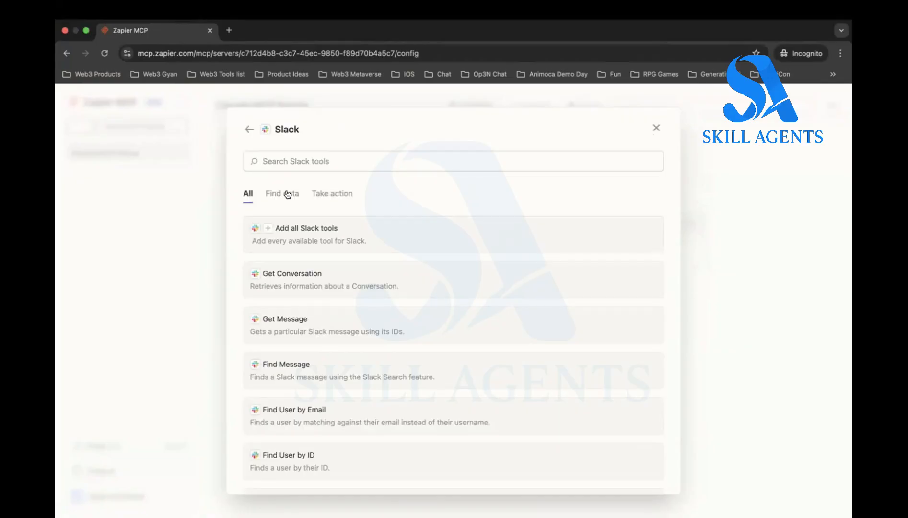
pyautogui.scroll(-5, 403, 359)
pyautogui.scroll(5, 405, 360)
pyautogui.click(333, 193)
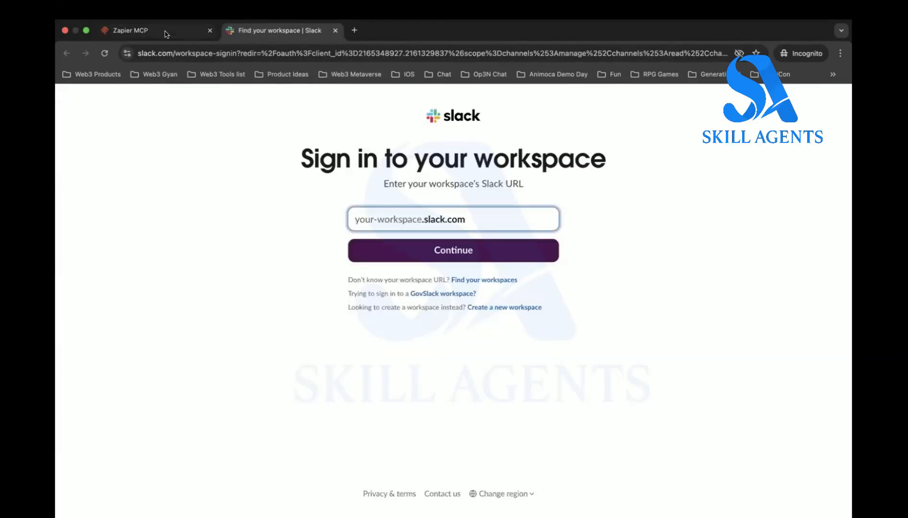
# - Return to the Zapier MCP server page and close the Connect to Slack dialog
pyautogui.click(148, 31)
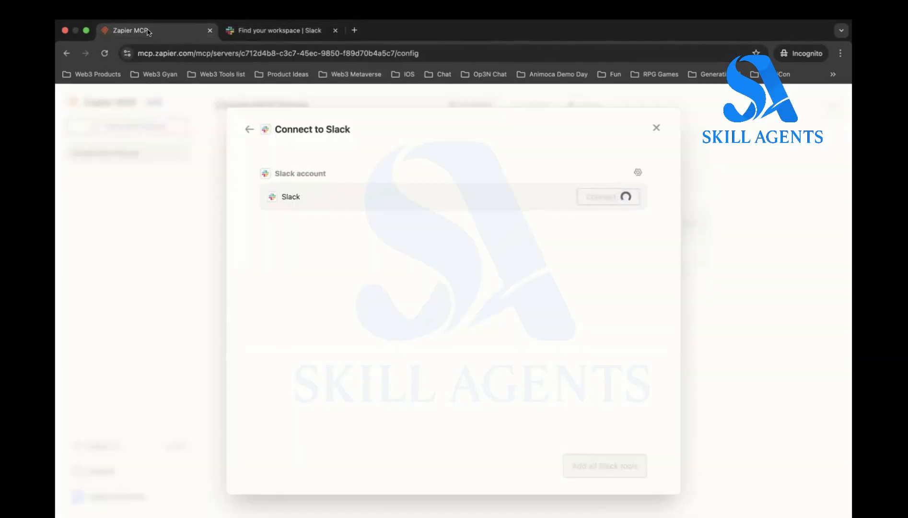
pyautogui.click(656, 128)
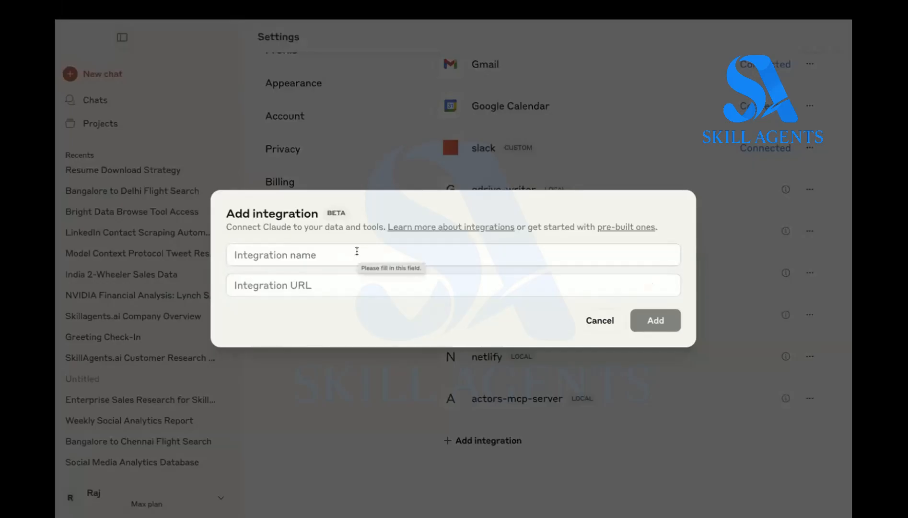
# - Examine the integration name and URL fields of Claude's Add integration form, and cancel the form
pyautogui.click(364, 255)
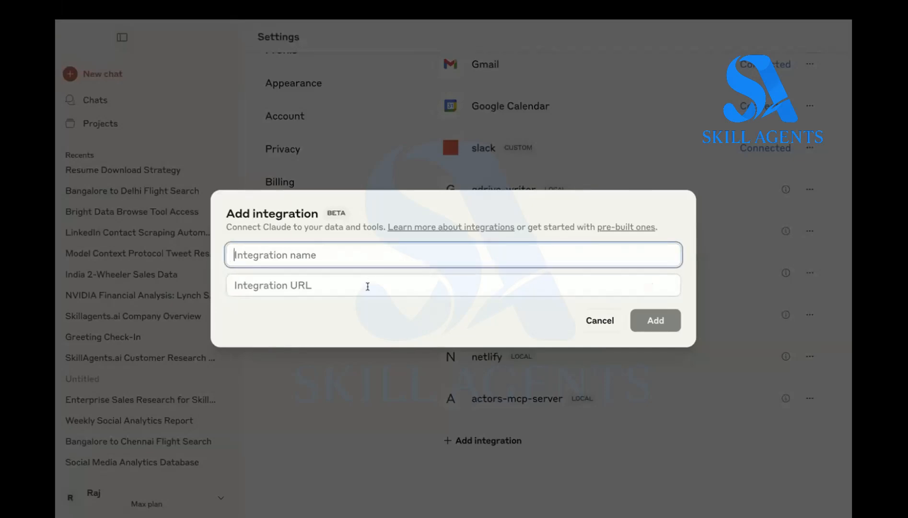
pyautogui.click(379, 288)
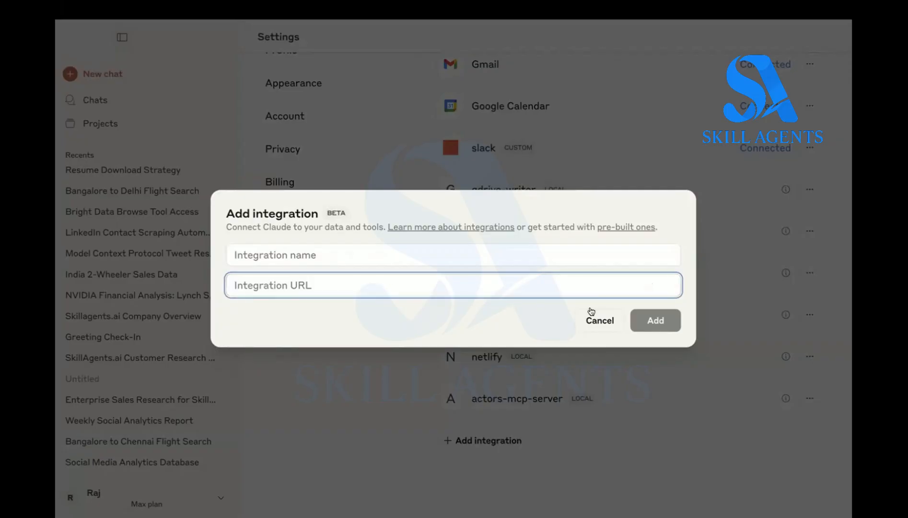
pyautogui.click(599, 319)
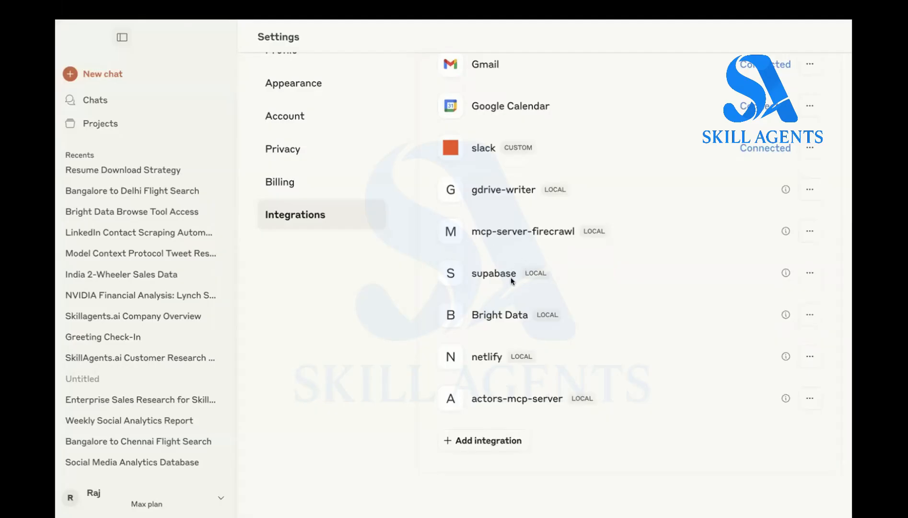
# - Switch to the incognito Chrome window and open a new tab
pyautogui.moveTo(618, 499)
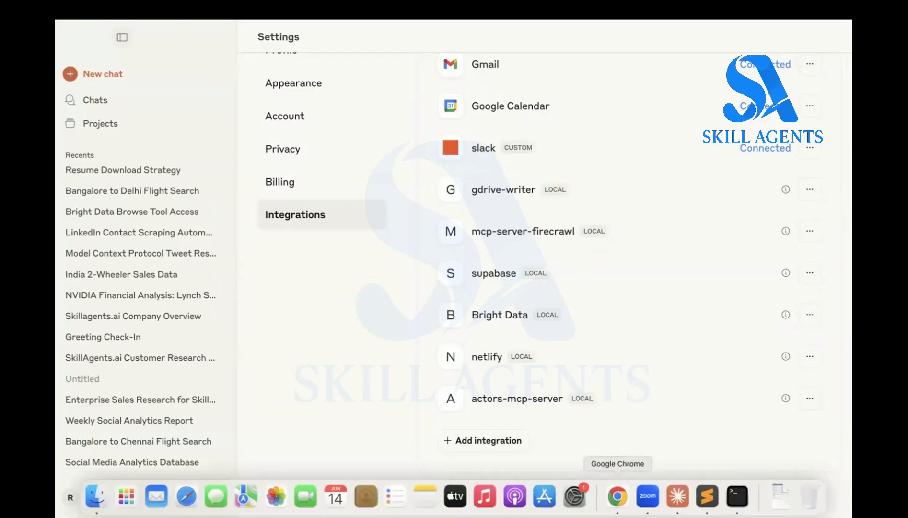
pyautogui.click(618, 496)
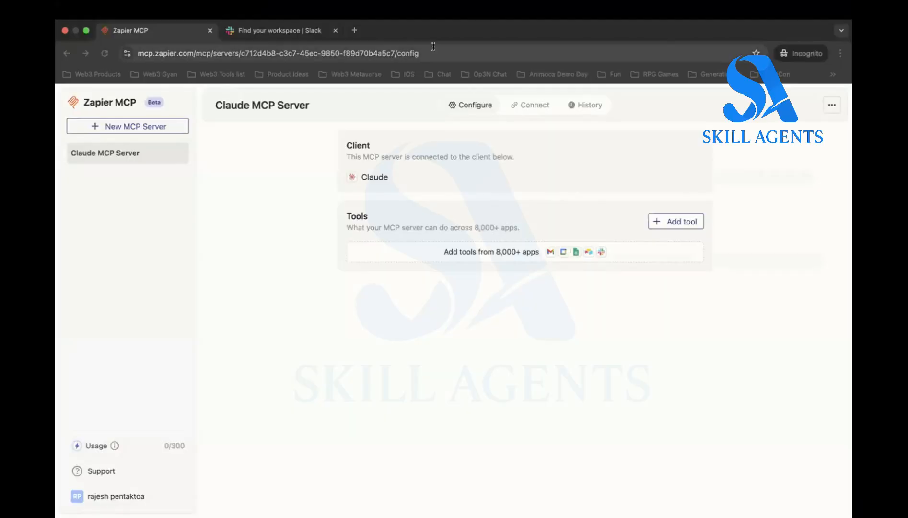
pyautogui.click(354, 30)
pyautogui.write('mc')
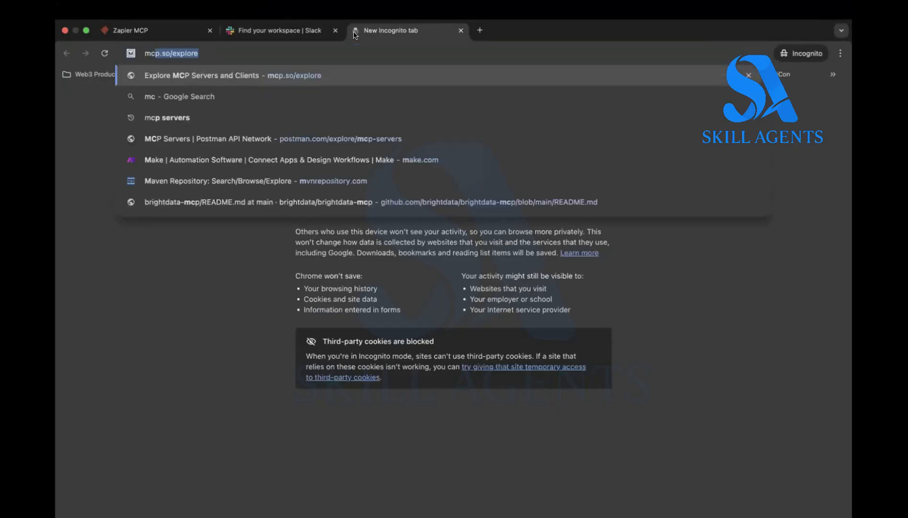
pyautogui.press('BackSpace')
pyautogui.press('BackSpace')
pyautogui.press('BackSpace')
pyautogui.write('s')
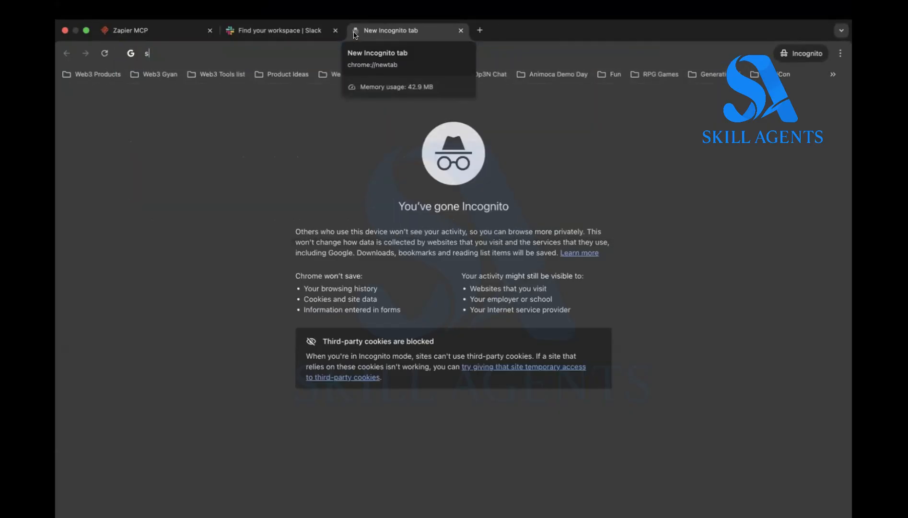
pyautogui.write('upabase')
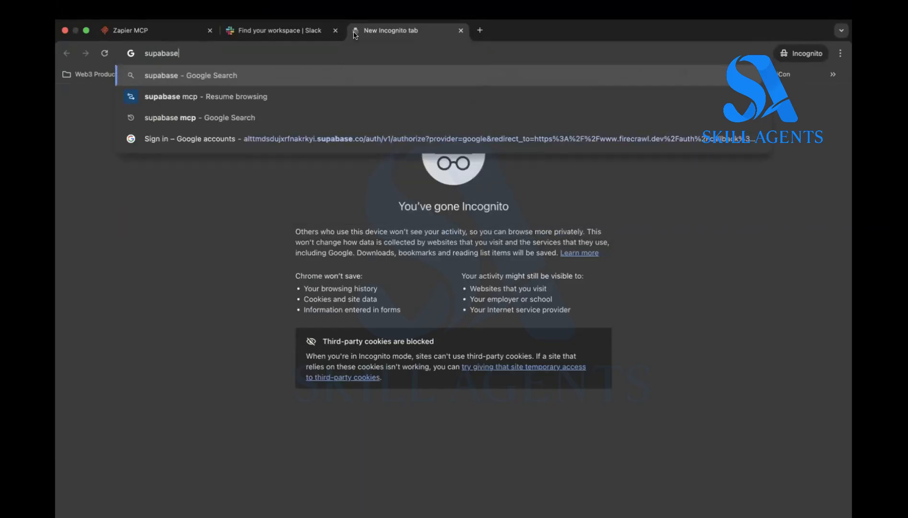
pyautogui.press('BackSpace')
pyautogui.press('BackSpace')
pyautogui.press('BackSpace')
pyautogui.press('BackSpace')
pyautogui.press('BackSpace')
pyautogui.press('BackSpace')
pyautogui.press('BackSpace')
pyautogui.press('BackSpace')
# - Search the web for "firecrawl mcp server" and view the Claude Desktop configuration on Firecrawl's MCP page
pyautogui.write('fir')
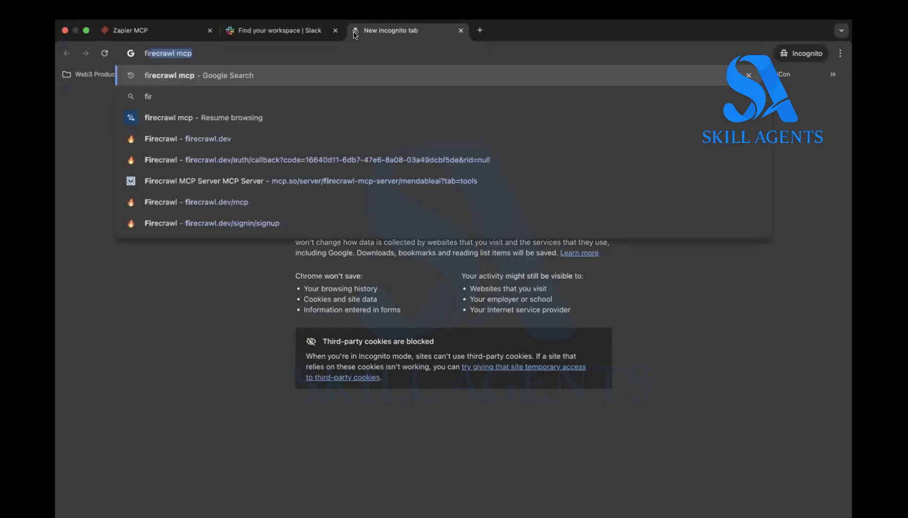
pyautogui.write('ecrawl mcp ')
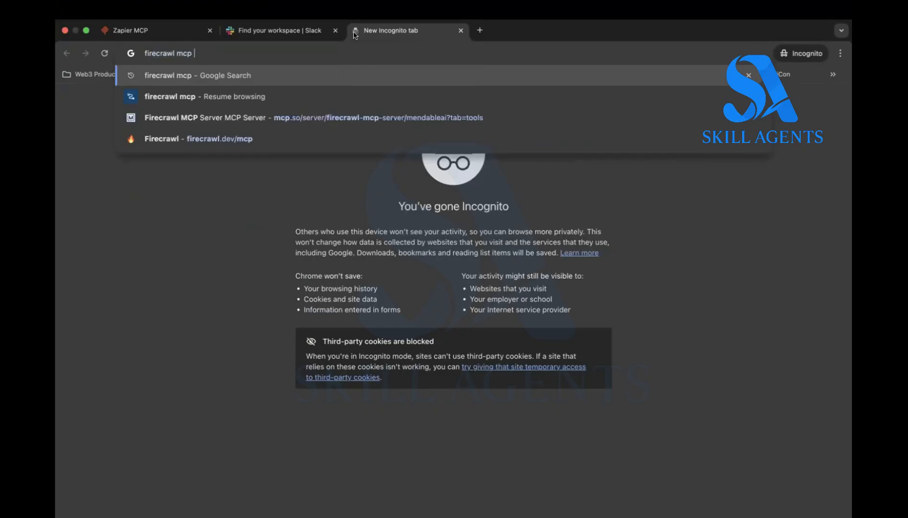
pyautogui.write('serverv')
pyautogui.press('Return')
pyautogui.click(309, 231)
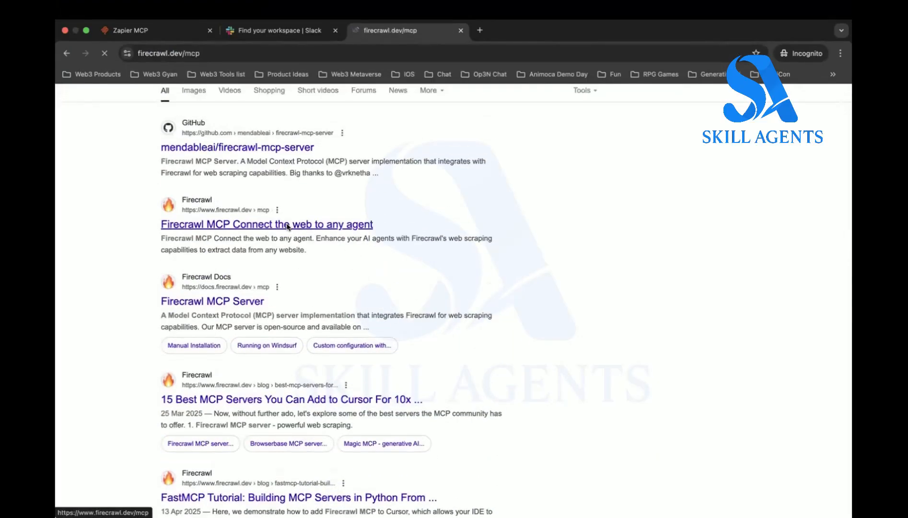
pyautogui.scroll(-10, 398, 302)
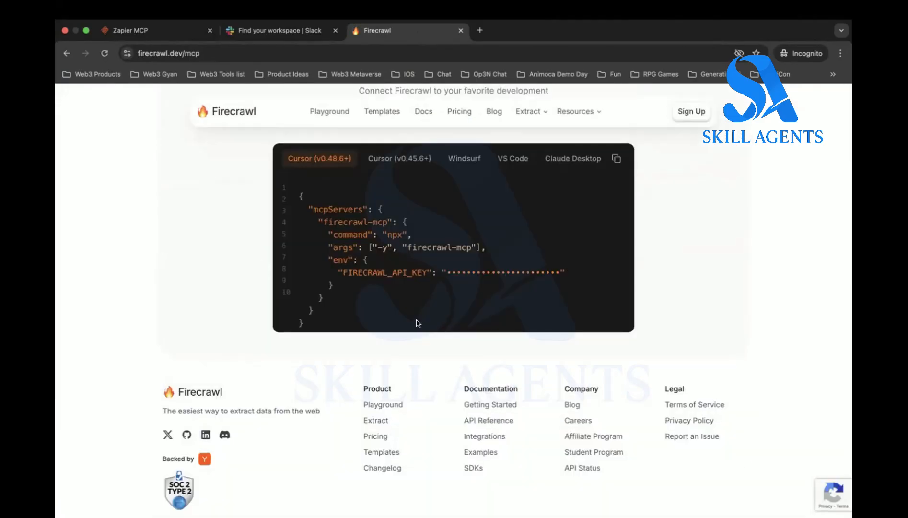
pyautogui.click(573, 159)
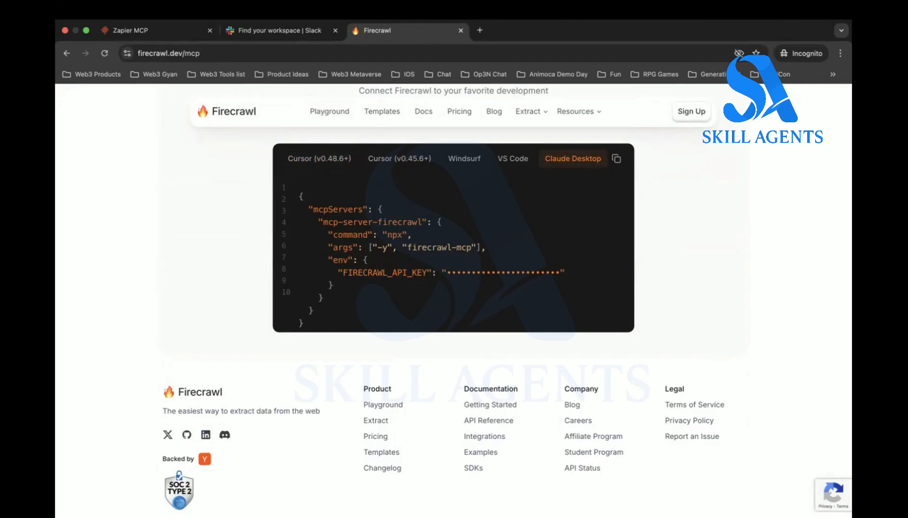
# - Switch to the code editor to examine the MCP server entries in test_claude_config.json
pyautogui.moveTo(565, 515)
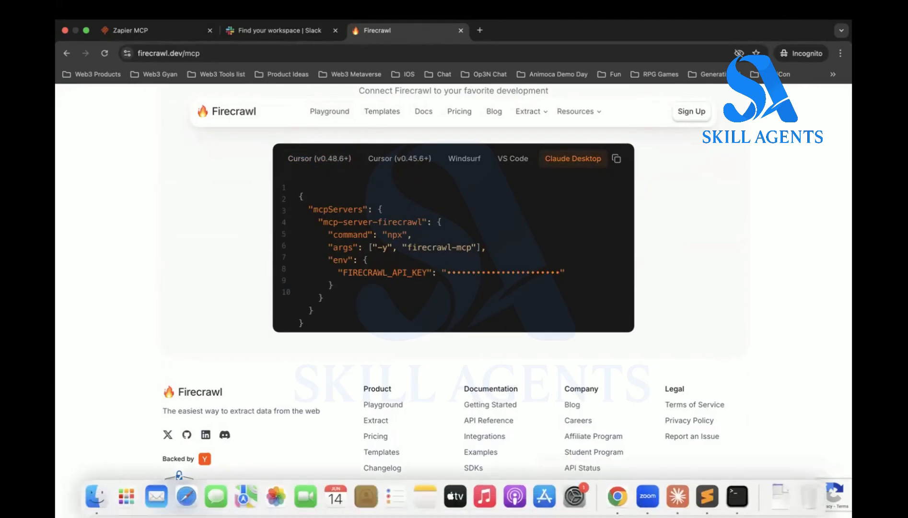
pyautogui.click(629, 500)
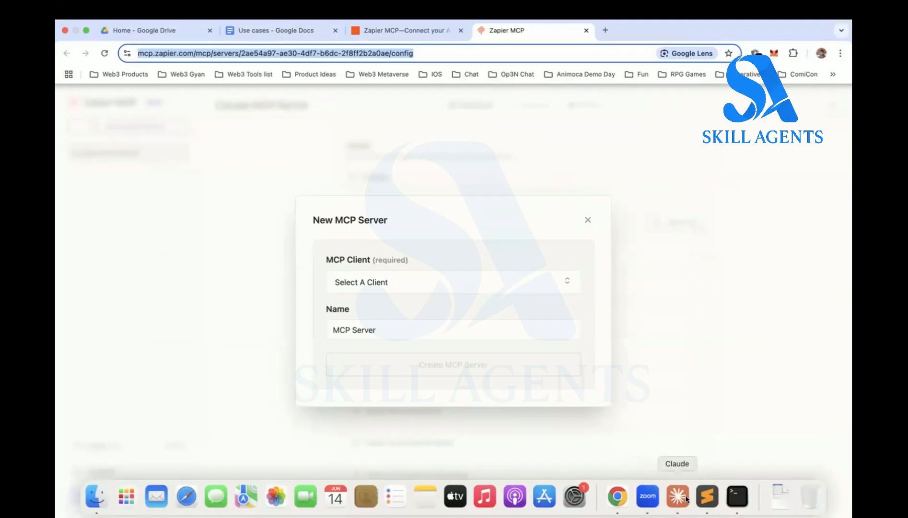
pyautogui.click(707, 496)
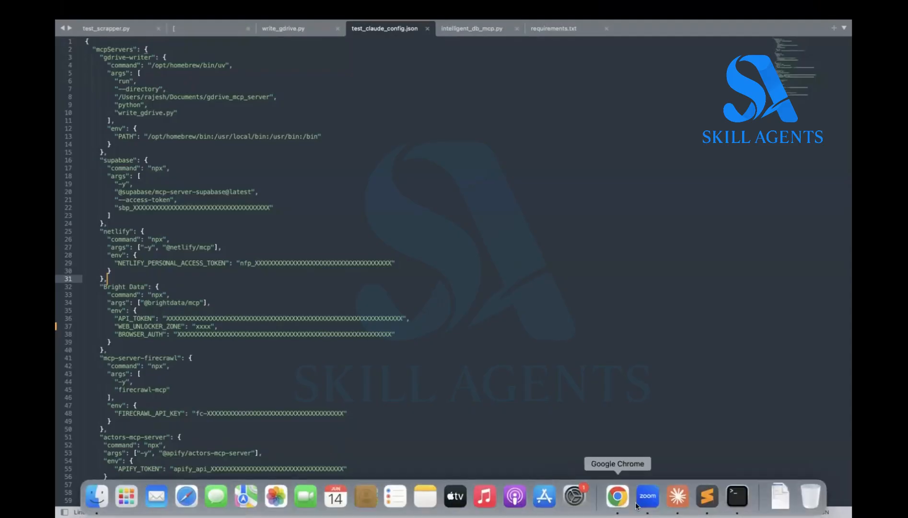
# - Start a new chat in Claude and examine the available integrations and the individual tools of the slack integration
pyautogui.click(671, 492)
pyautogui.scroll(10, 522, 246)
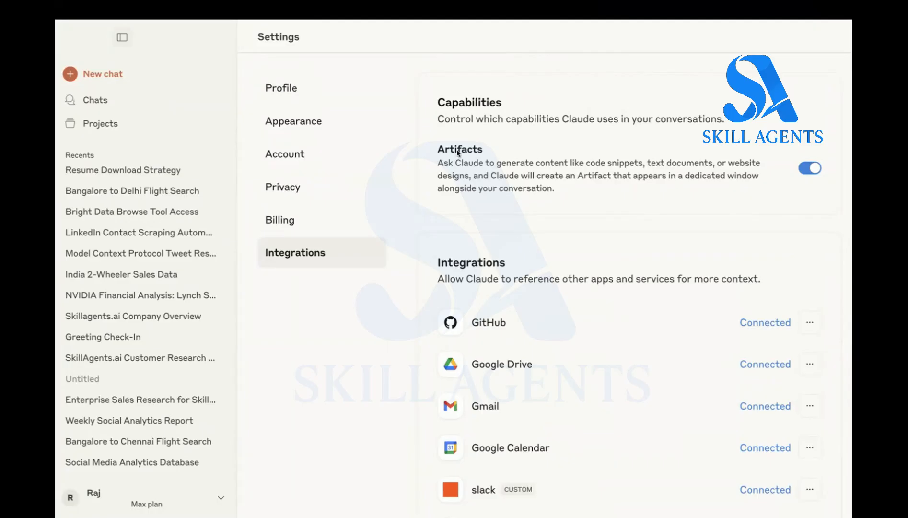
pyautogui.click(124, 74)
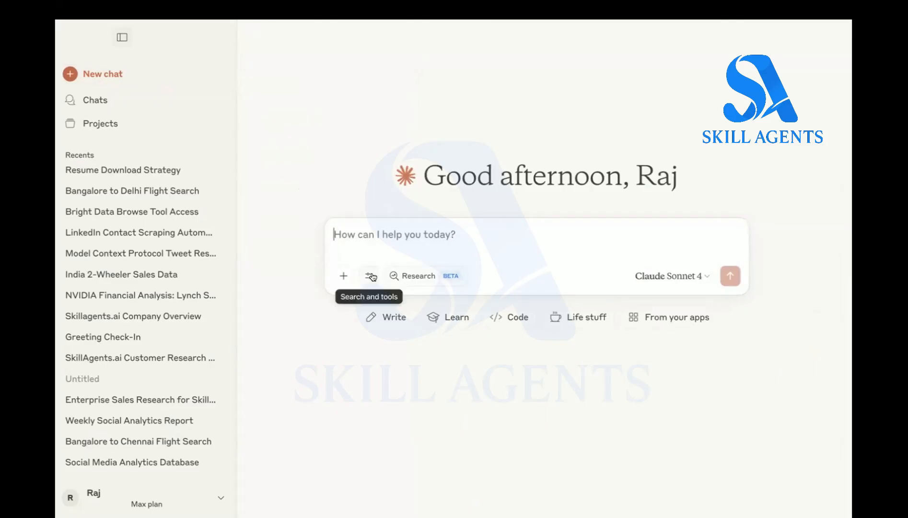
pyautogui.click(370, 276)
pyautogui.scroll(-5, 460, 417)
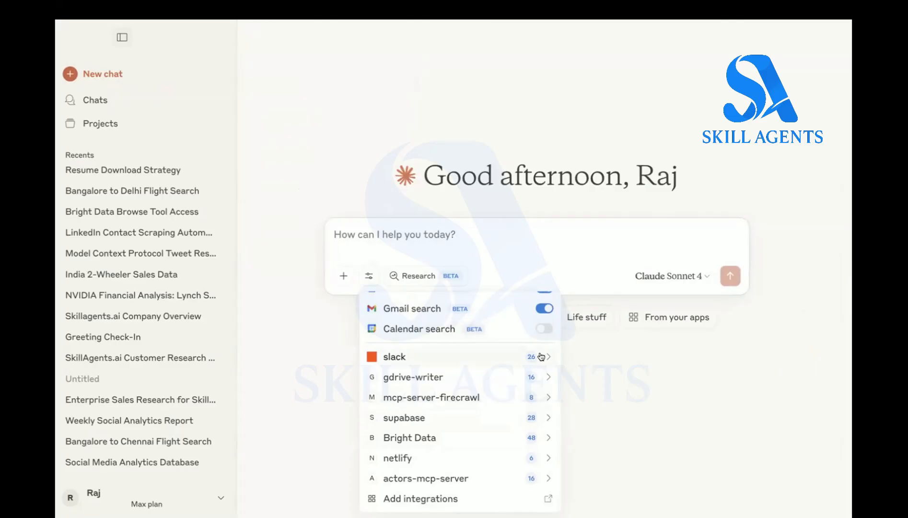
pyautogui.click(541, 356)
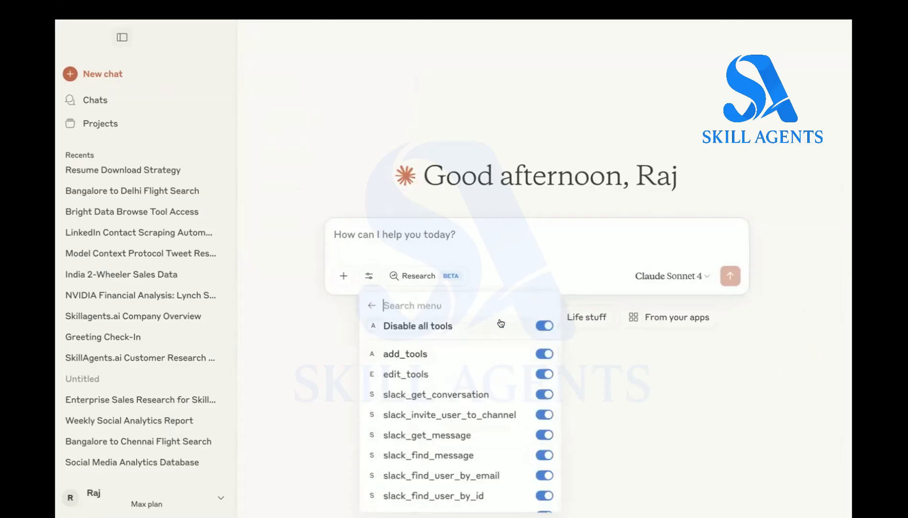
pyautogui.click(372, 305)
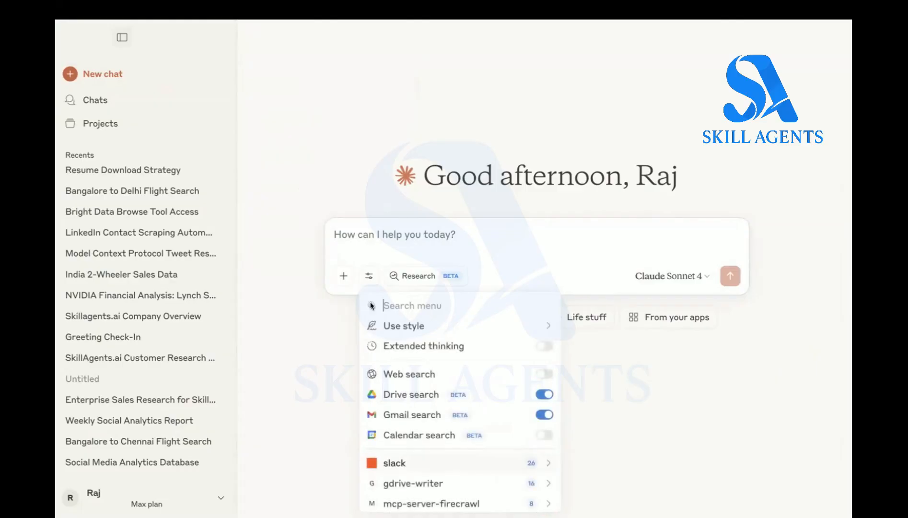
pyautogui.moveTo(614, 505)
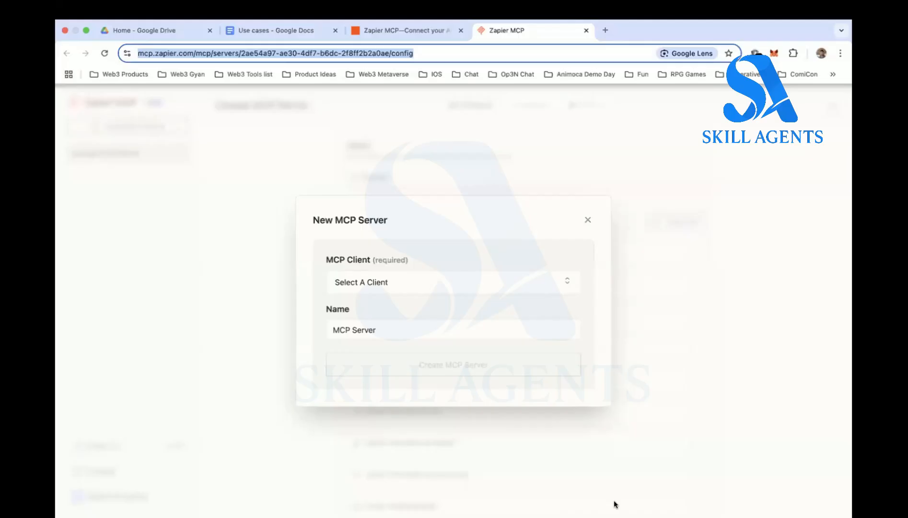